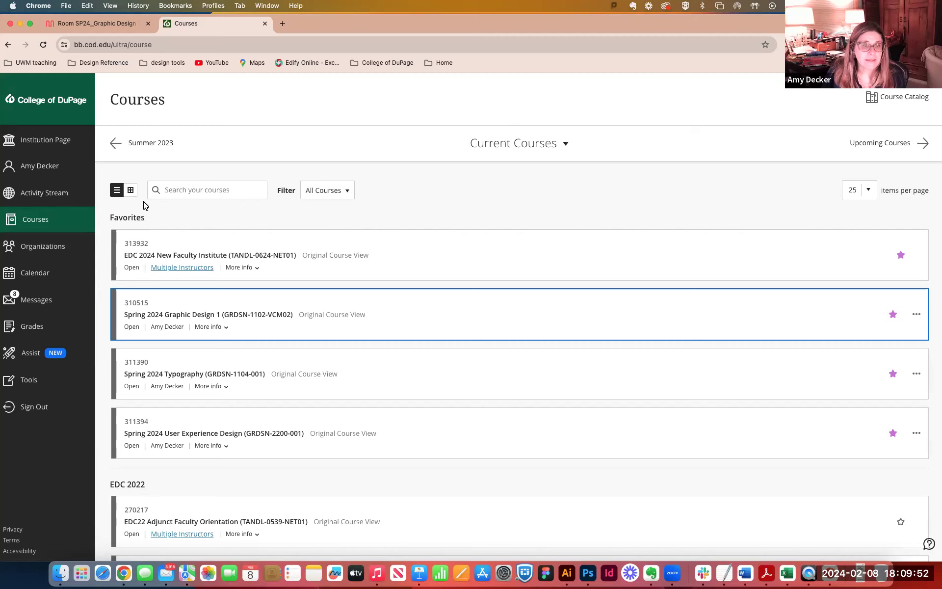
# Open the Assist services page, briefly return to the course list, then reopen Assist.
pyautogui.click(28, 354)
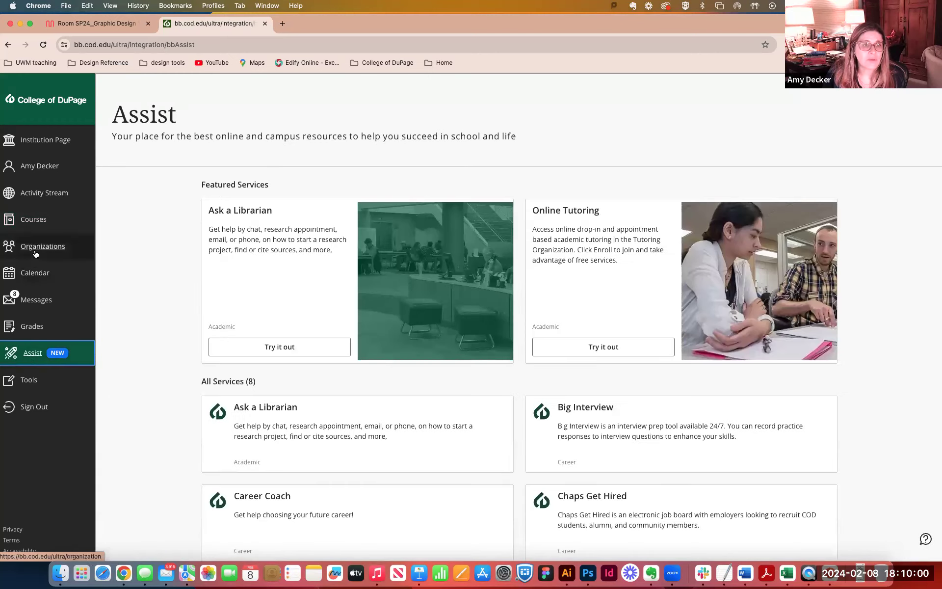
pyautogui.click(30, 221)
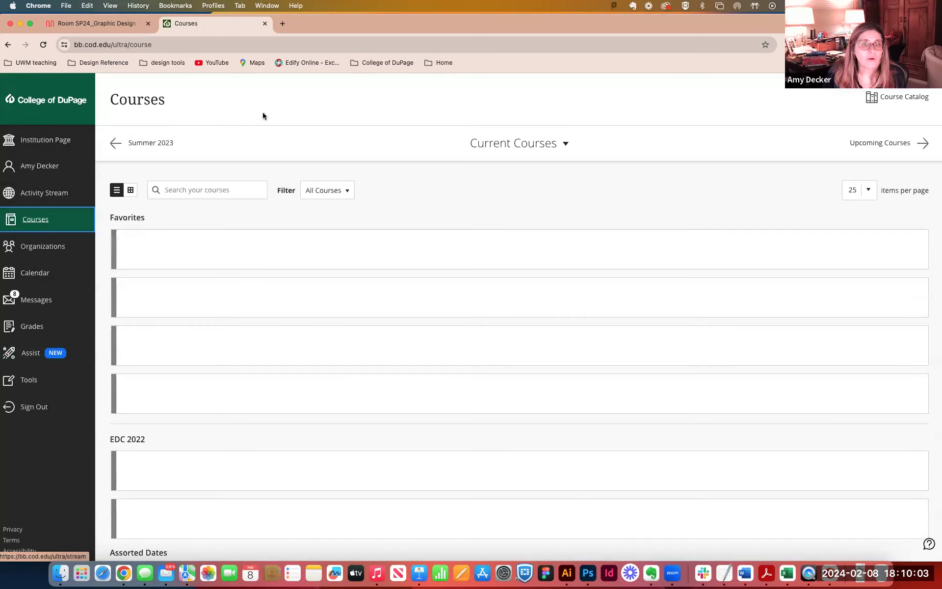
pyautogui.click(33, 355)
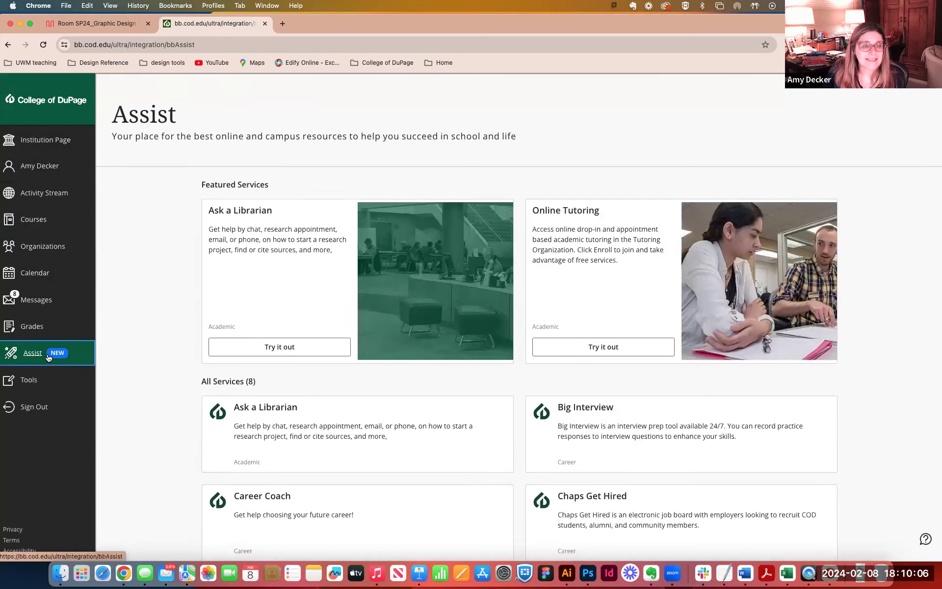
pyautogui.scroll(-1, 323, 386)
pyautogui.scroll(-1, 323, 386)
pyautogui.scroll(-1, 324, 386)
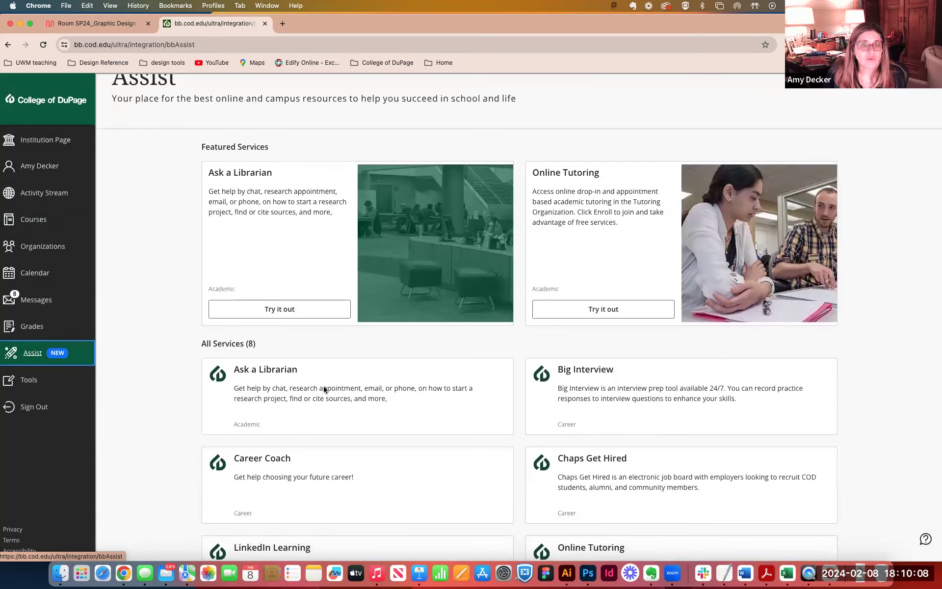
pyautogui.scroll(-1, 324, 390)
pyautogui.scroll(-1, 324, 389)
pyautogui.scroll(-1, 324, 390)
pyautogui.scroll(-1, 324, 390)
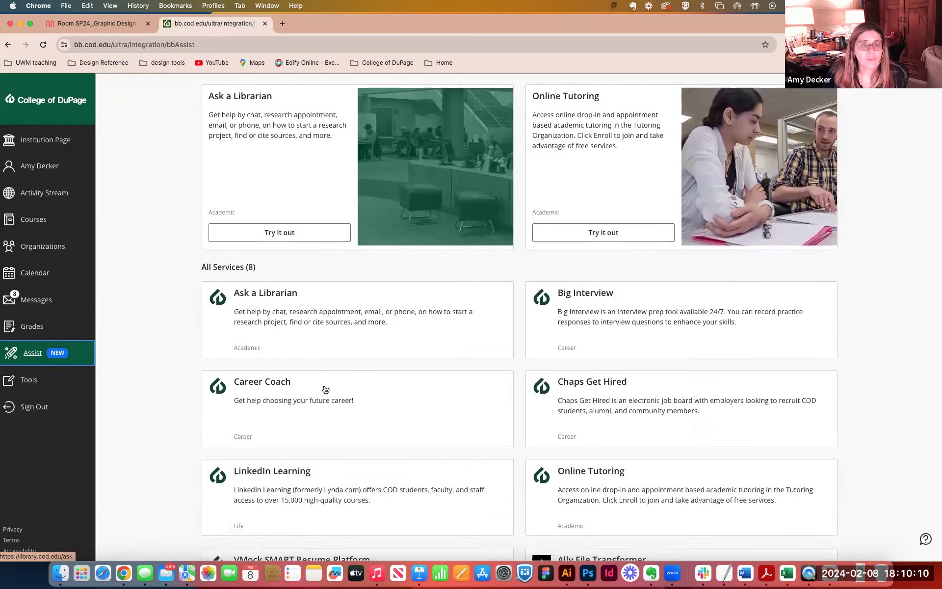
pyautogui.scroll(-1, 325, 389)
pyautogui.scroll(-2, 324, 389)
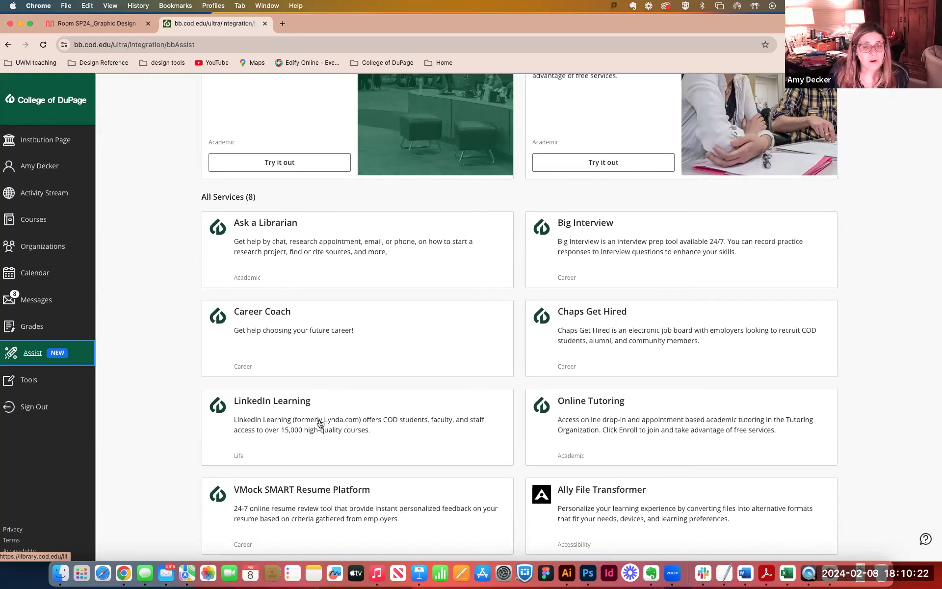
# Open the LinkedIn Learning service card from the Assist page.
pyautogui.click(319, 423)
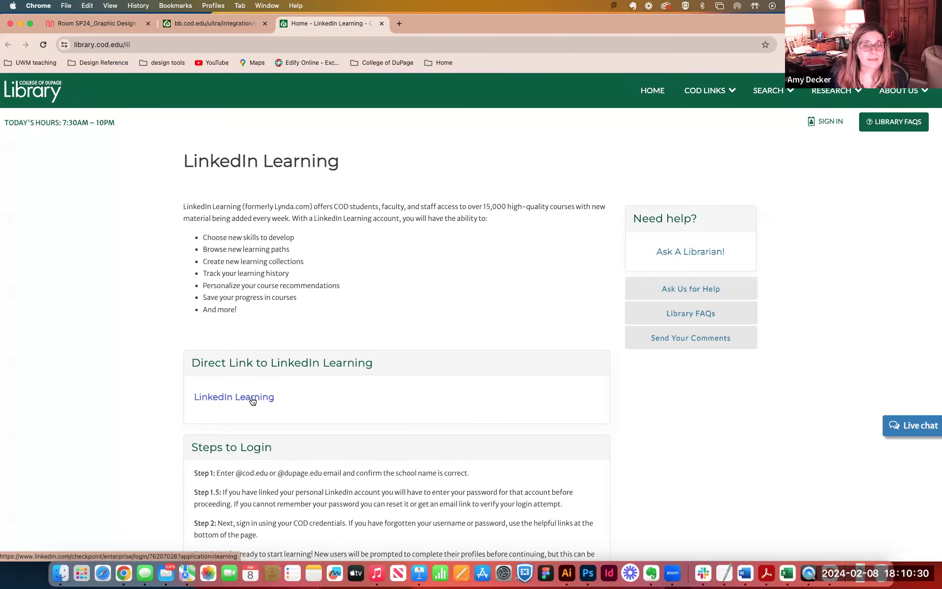
pyautogui.scroll(-3, 392, 394)
pyautogui.scroll(-1, 392, 393)
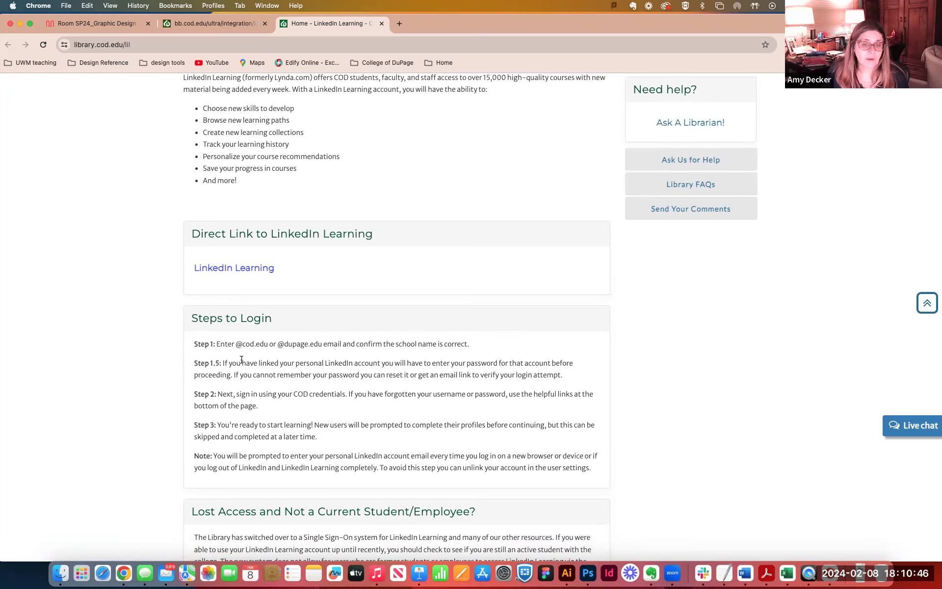
# Enter LinkedIn Learning through the library's direct link and search 'Adobe Illustrator Essentials 2023'.
pyautogui.click(236, 273)
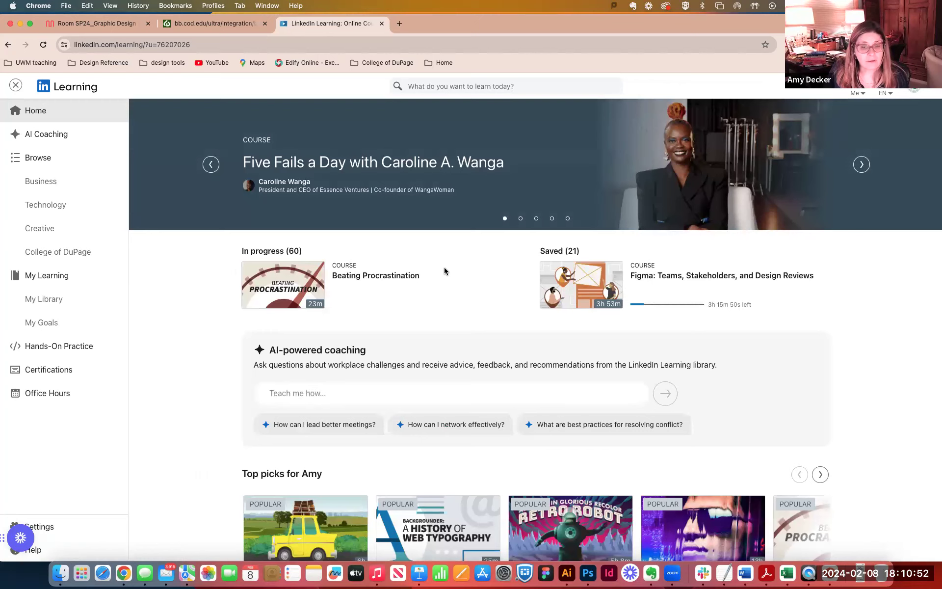
pyautogui.click(428, 86)
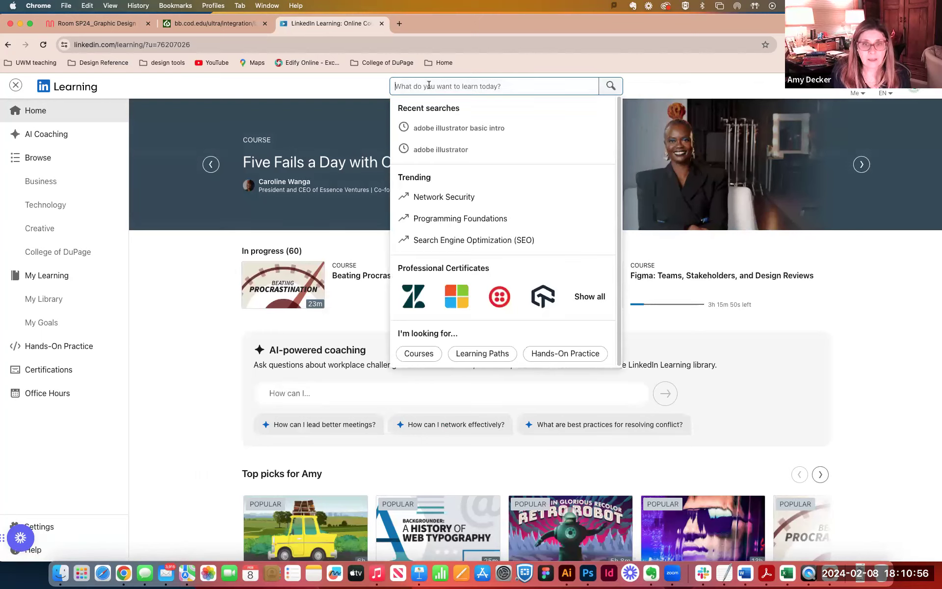
pyautogui.write('AD')
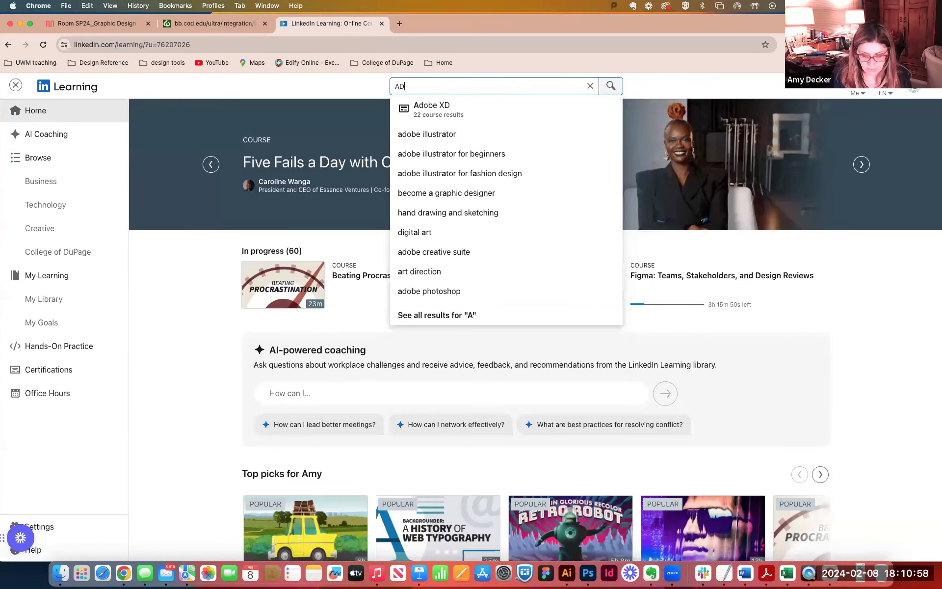
pyautogui.write('OBE I')
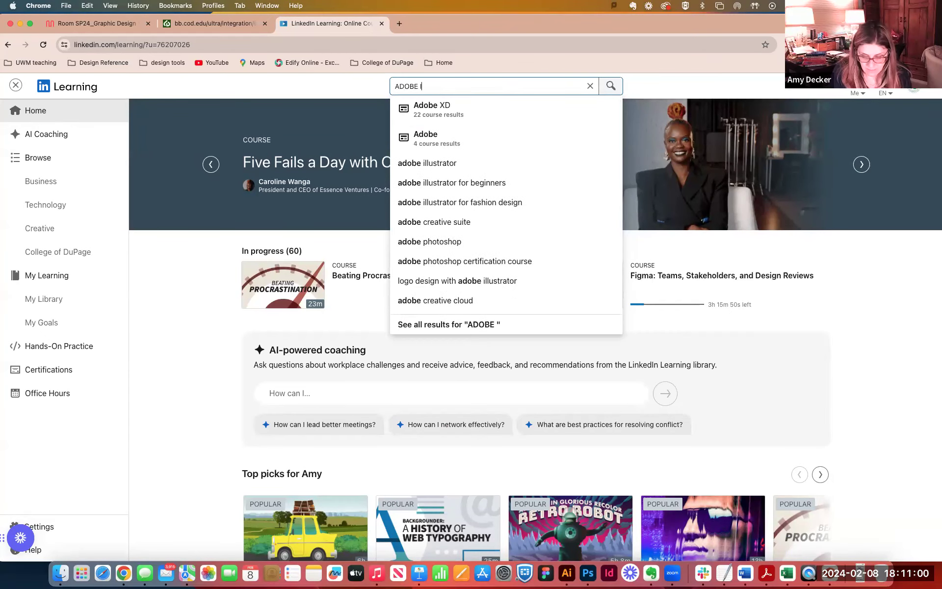
pyautogui.write('LLUSTRO')
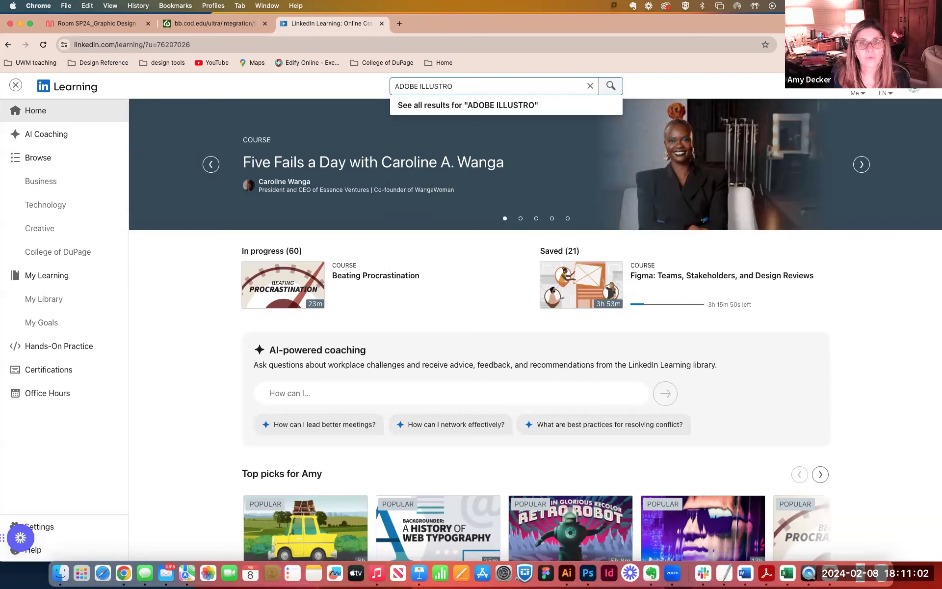
pyautogui.press('BackSpace')
pyautogui.write('AT')
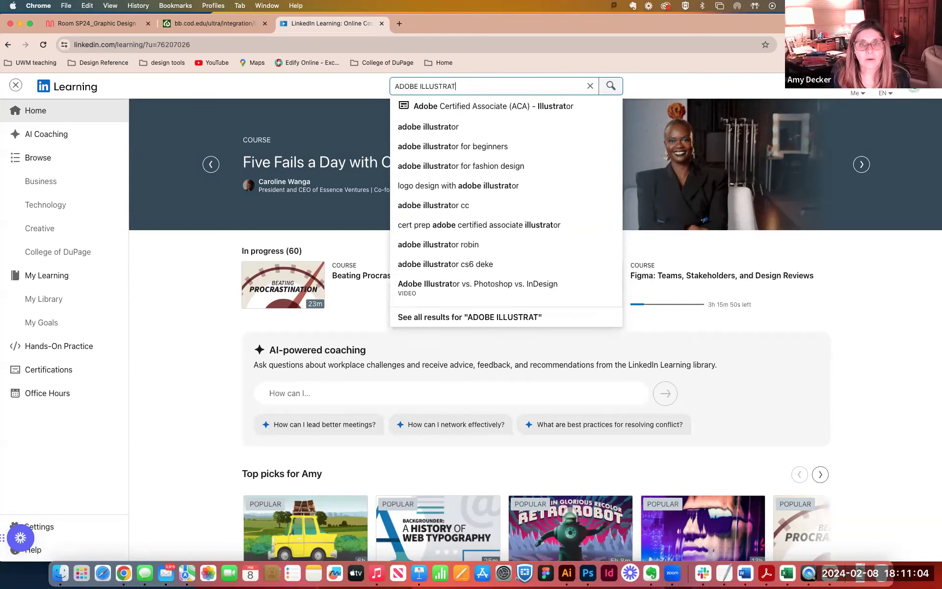
pyautogui.write('OR E')
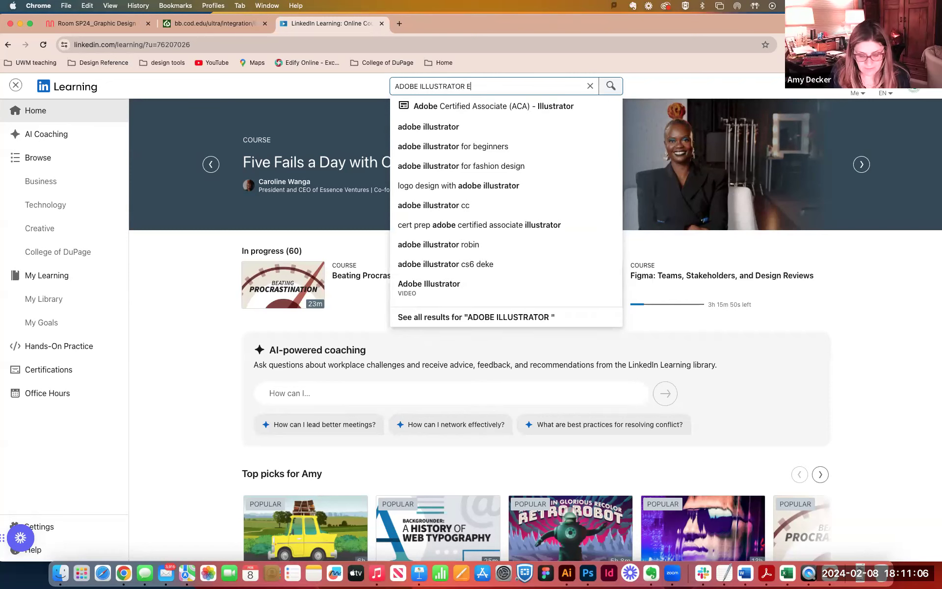
pyautogui.write('SSENTIALS')
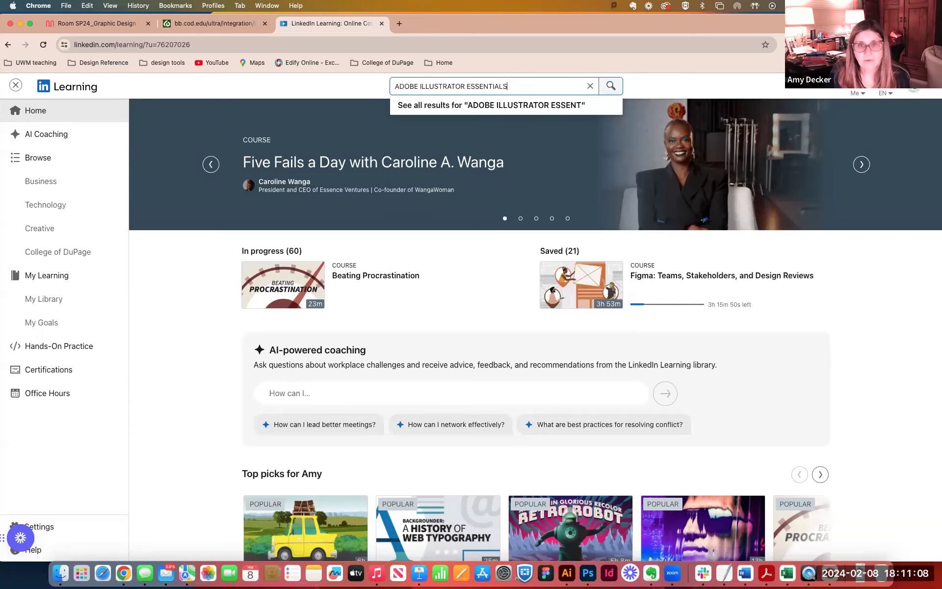
pyautogui.write(' 202')
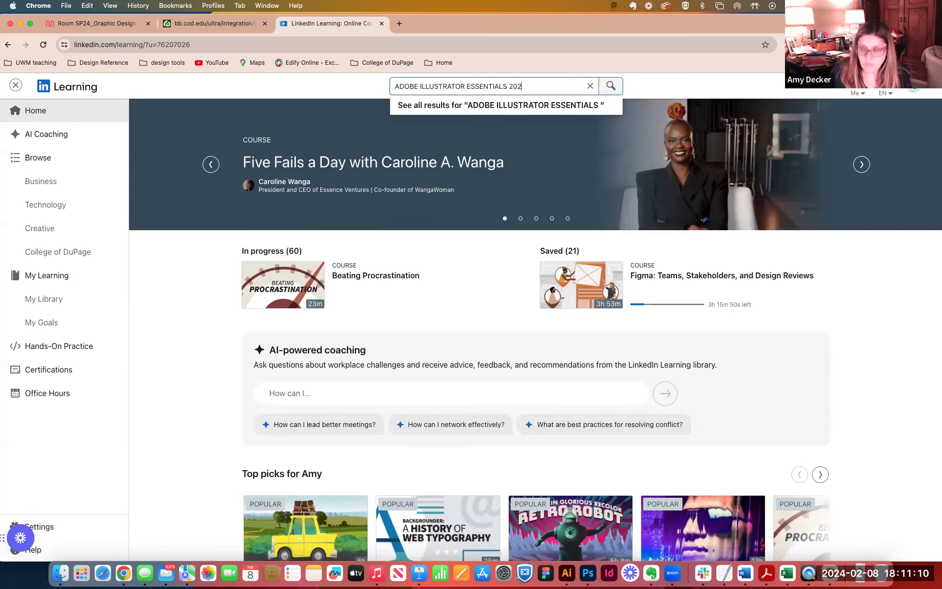
pyautogui.write('3')
pyautogui.press('Return')
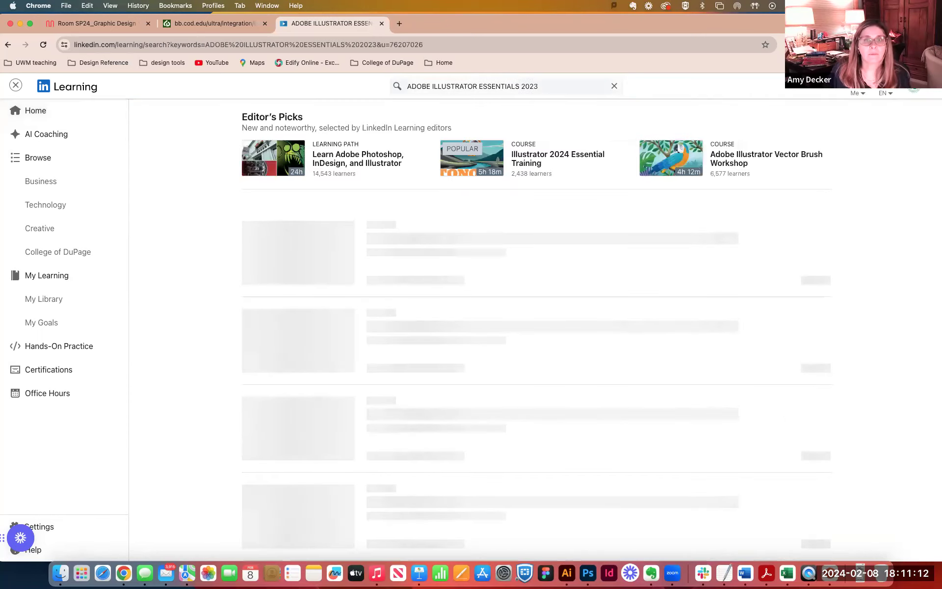
pyautogui.moveTo(298, 385)
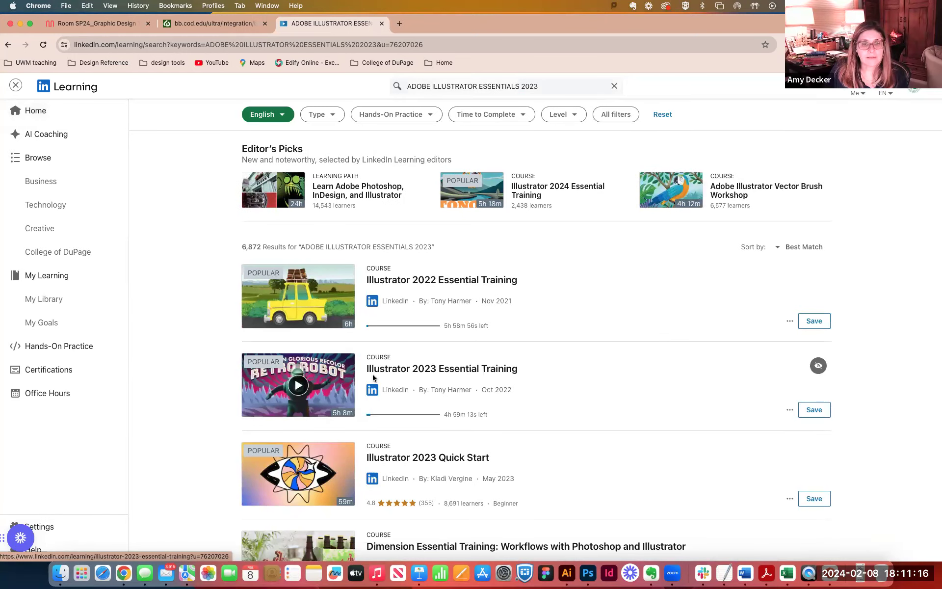
pyautogui.scroll(-3, 339, 381)
pyautogui.scroll(1, 348, 378)
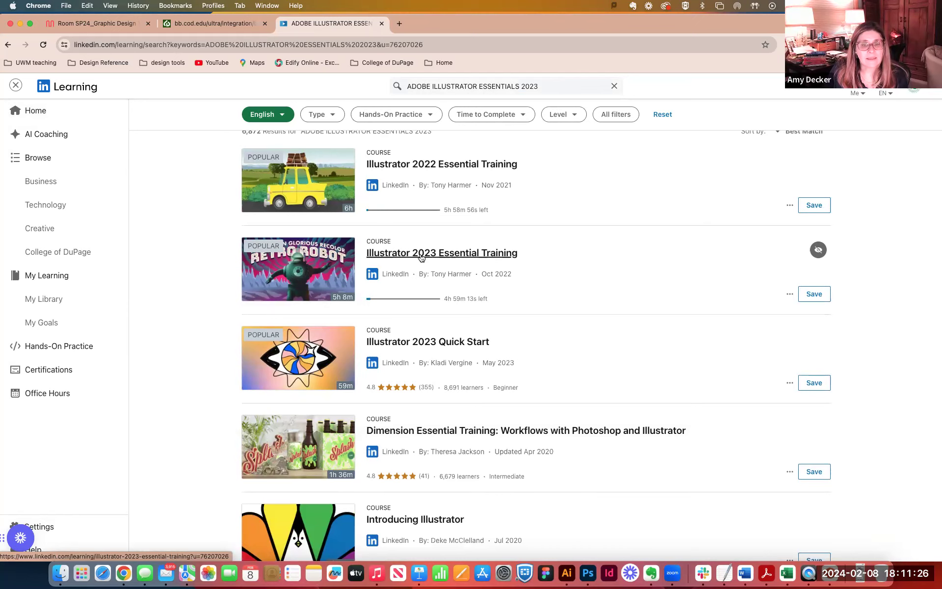
# Open Illustrator 2023 Essential Training and pause its introduction video.
pyautogui.click(421, 254)
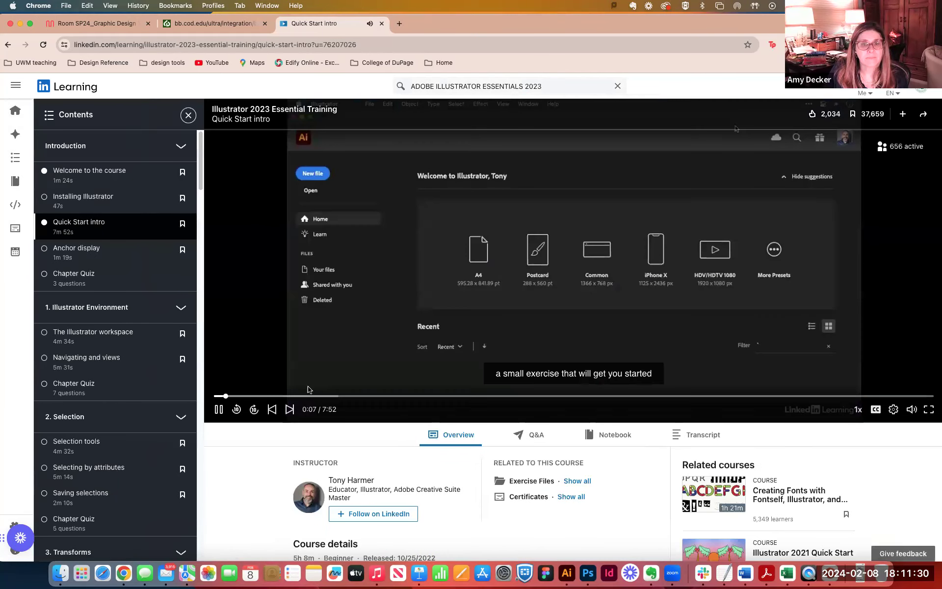
pyautogui.click(219, 416)
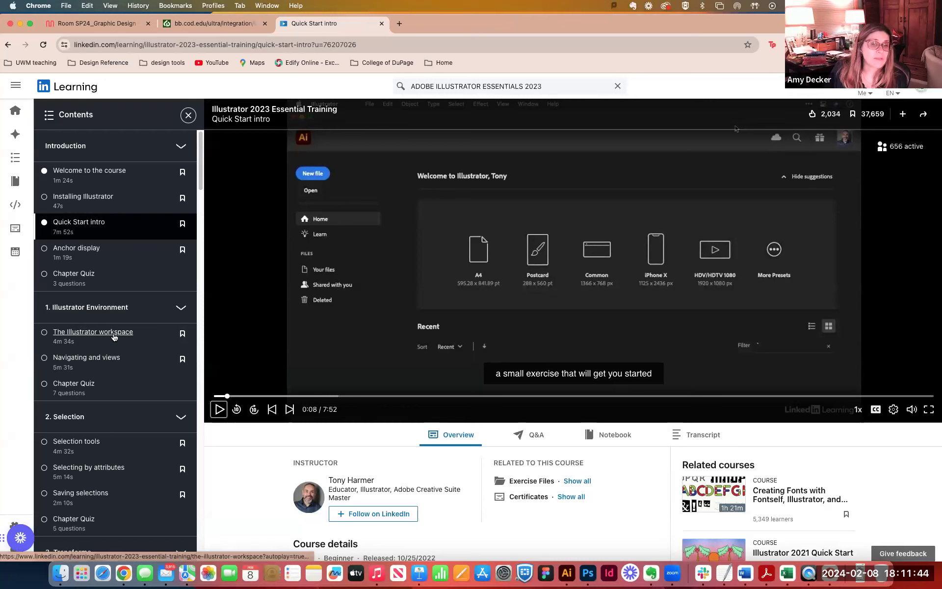
pyautogui.scroll(-2, 116, 333)
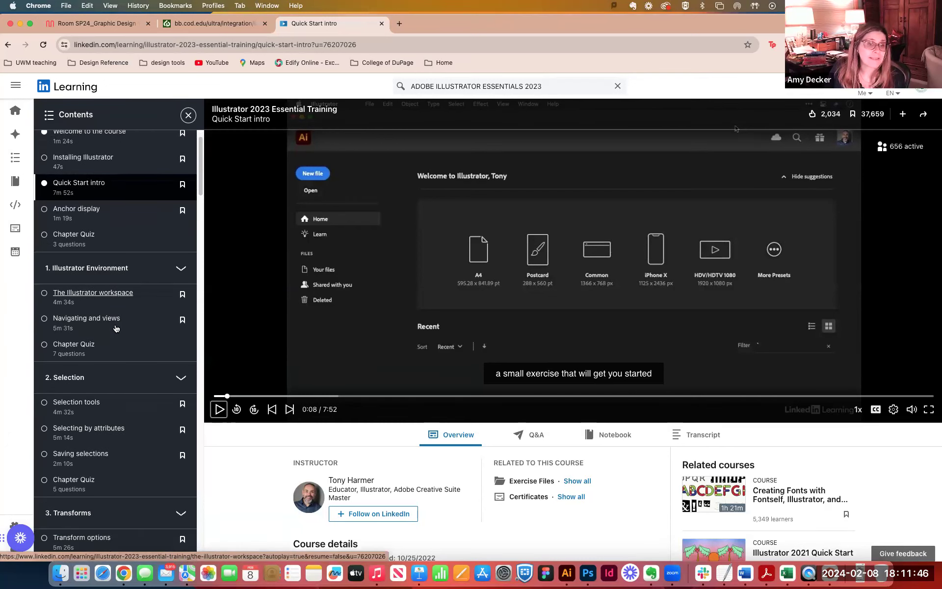
pyautogui.scroll(-1, 116, 330)
pyautogui.scroll(-2, 115, 329)
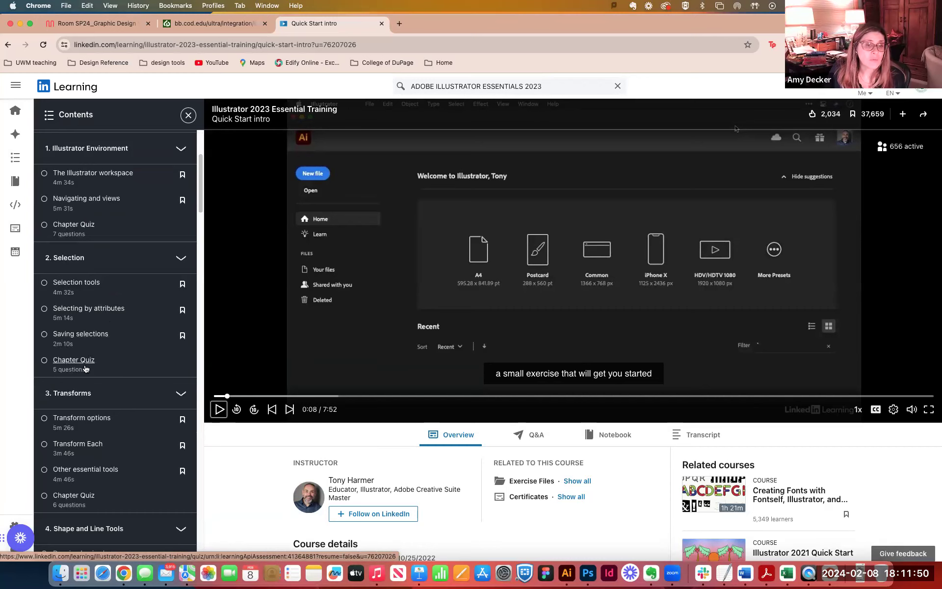
pyautogui.scroll(-1, 84, 395)
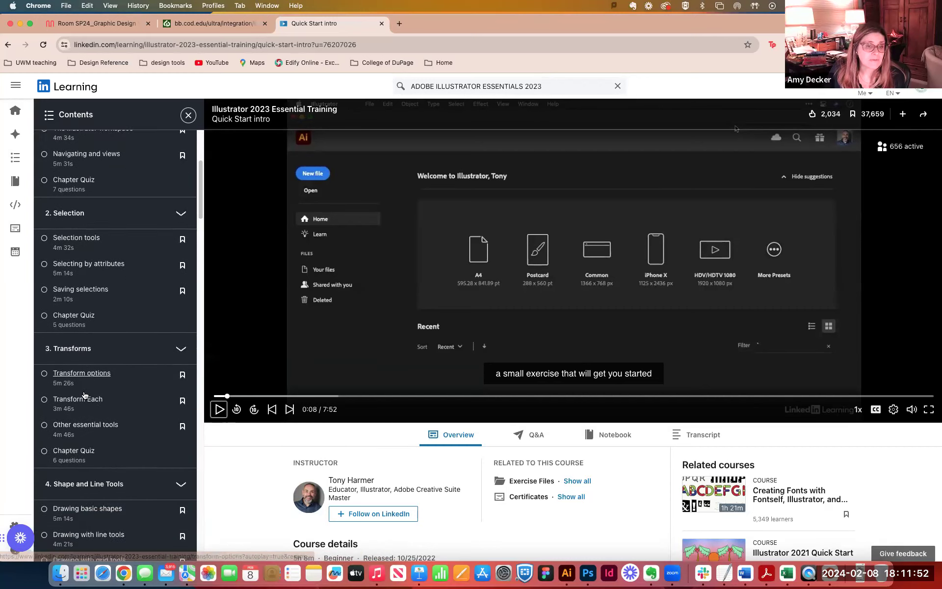
pyautogui.scroll(-2, 83, 396)
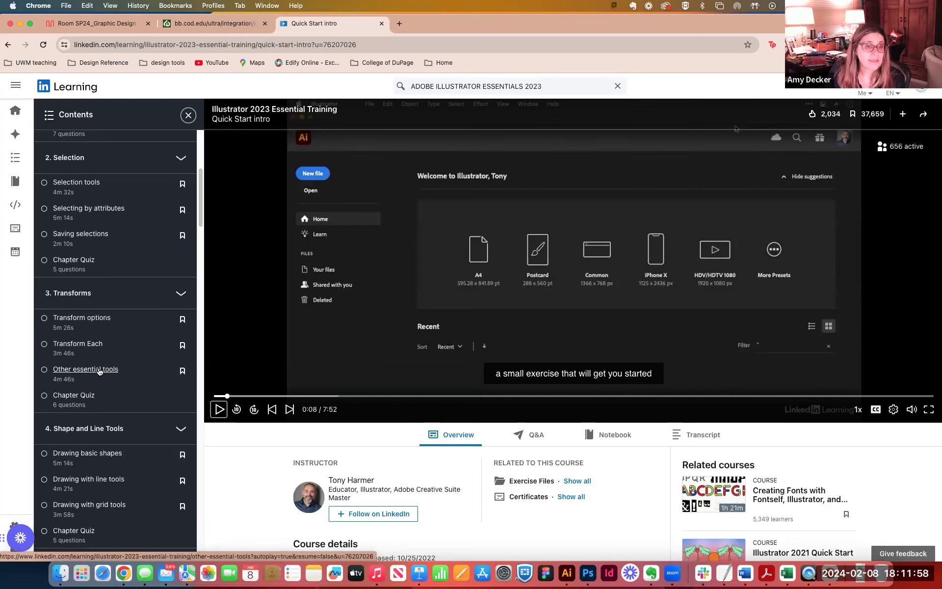
pyautogui.scroll(-2, 99, 372)
pyautogui.scroll(-2, 99, 372)
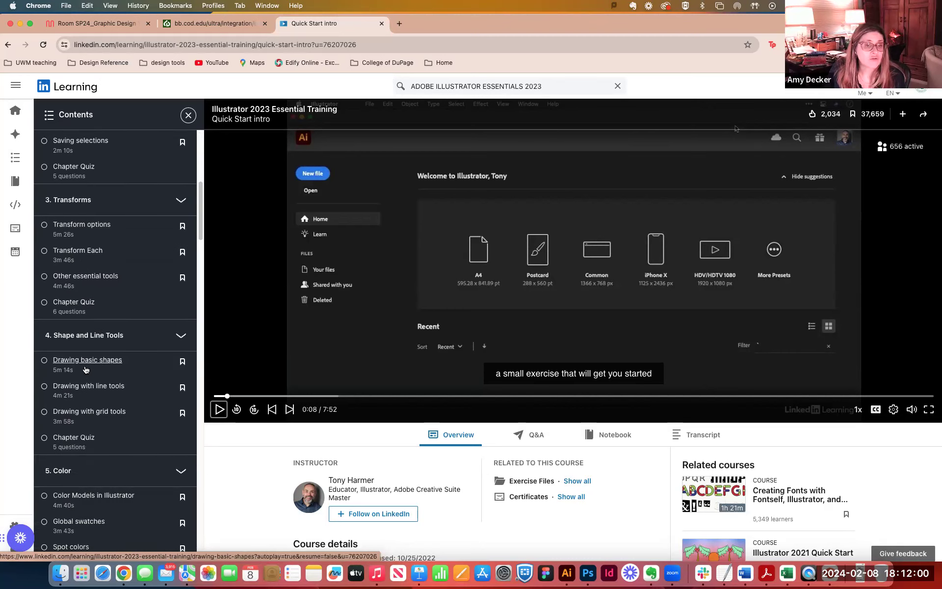
pyautogui.scroll(-3, 84, 369)
pyautogui.scroll(-2, 83, 369)
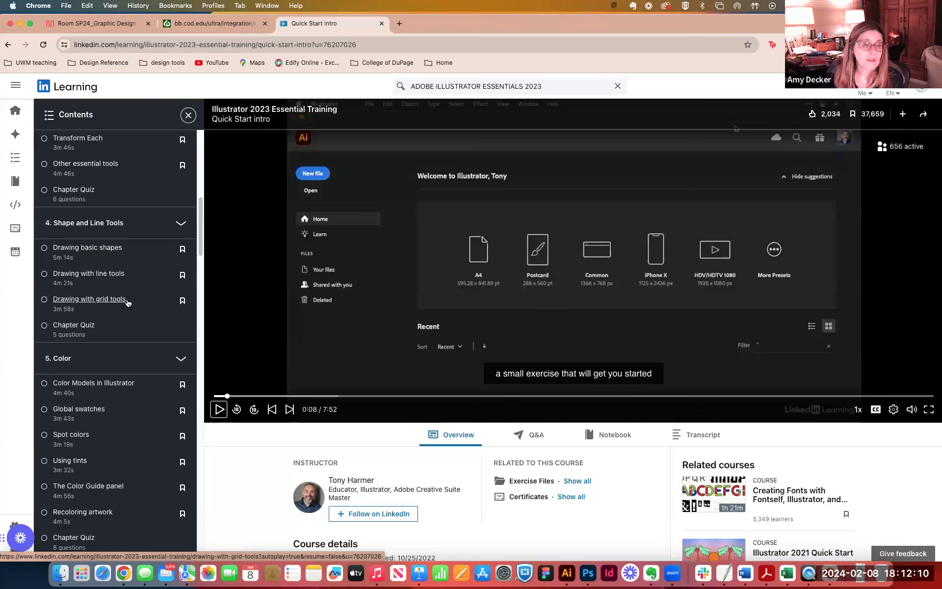
pyautogui.scroll(-1, 121, 303)
pyautogui.scroll(-2, 124, 303)
pyautogui.scroll(-3, 127, 303)
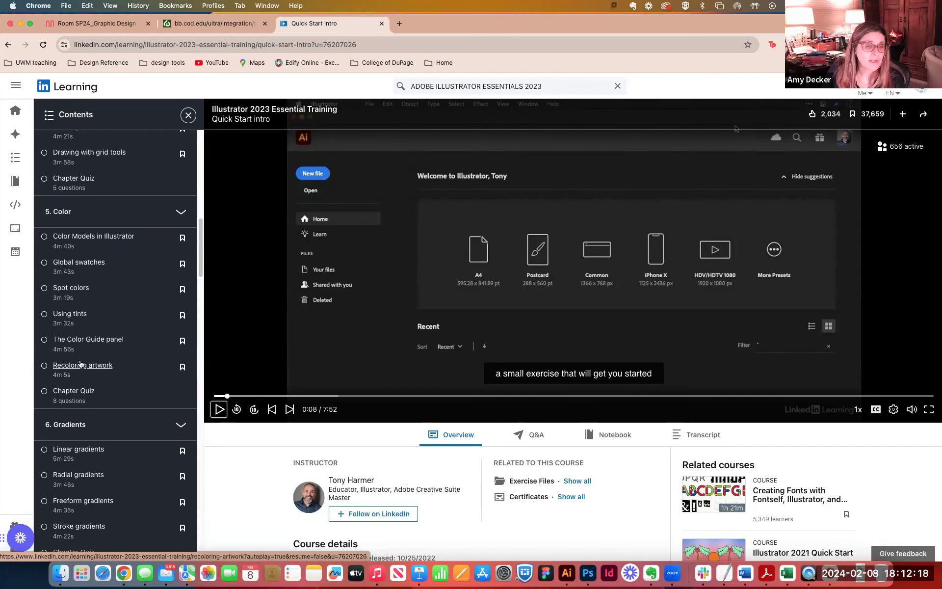
pyautogui.scroll(-1, 85, 371)
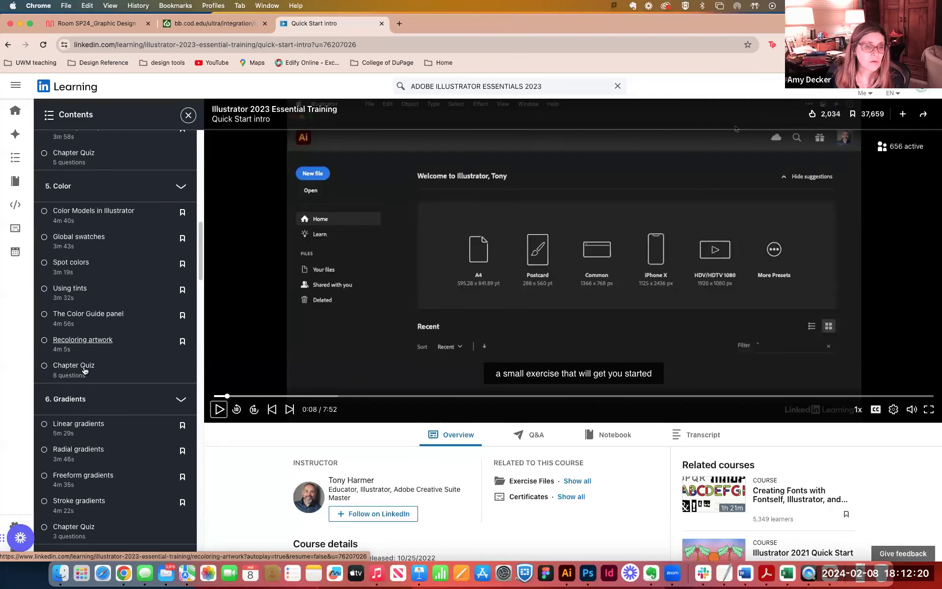
pyautogui.scroll(-3, 84, 371)
pyautogui.scroll(-3, 85, 370)
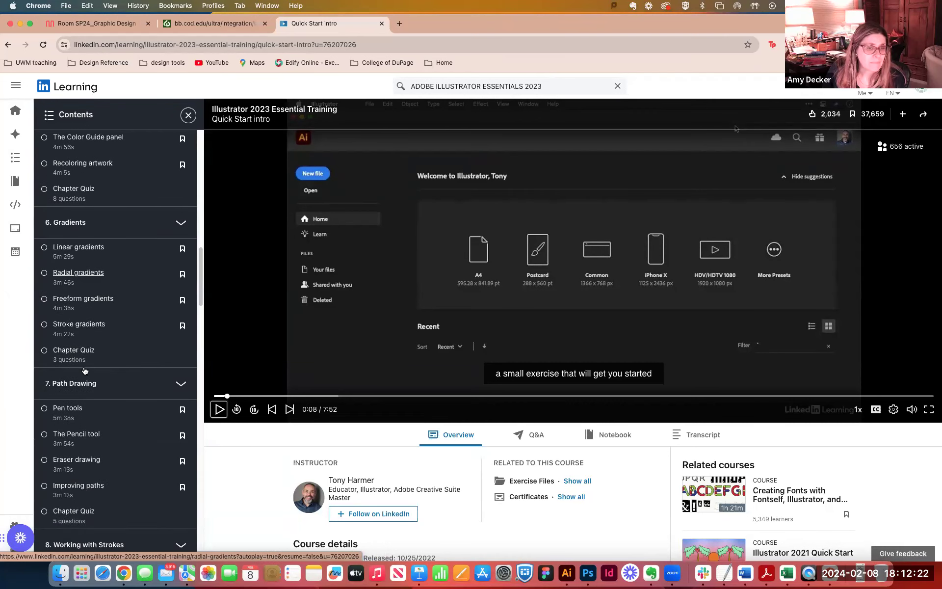
pyautogui.scroll(-3, 85, 370)
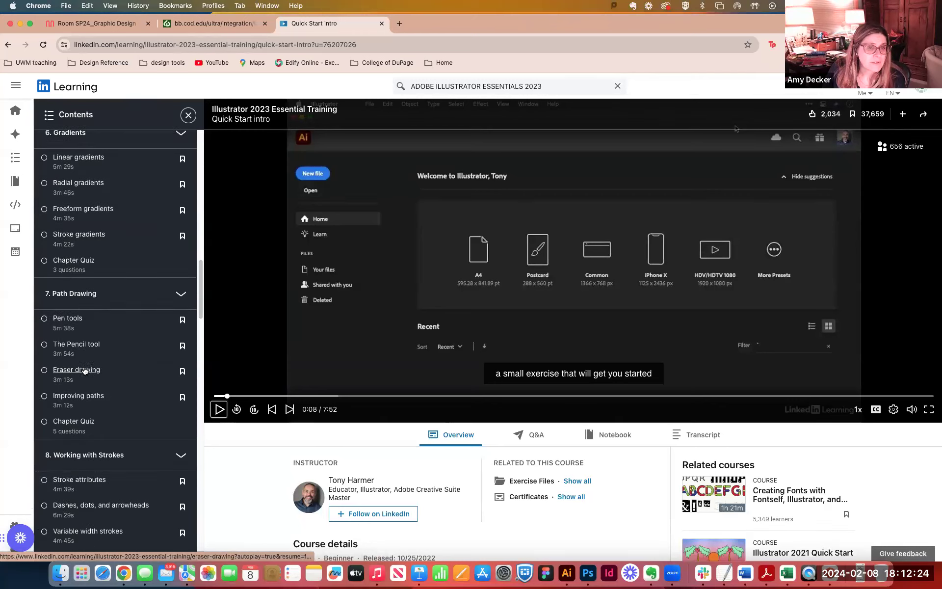
pyautogui.scroll(-1, 85, 371)
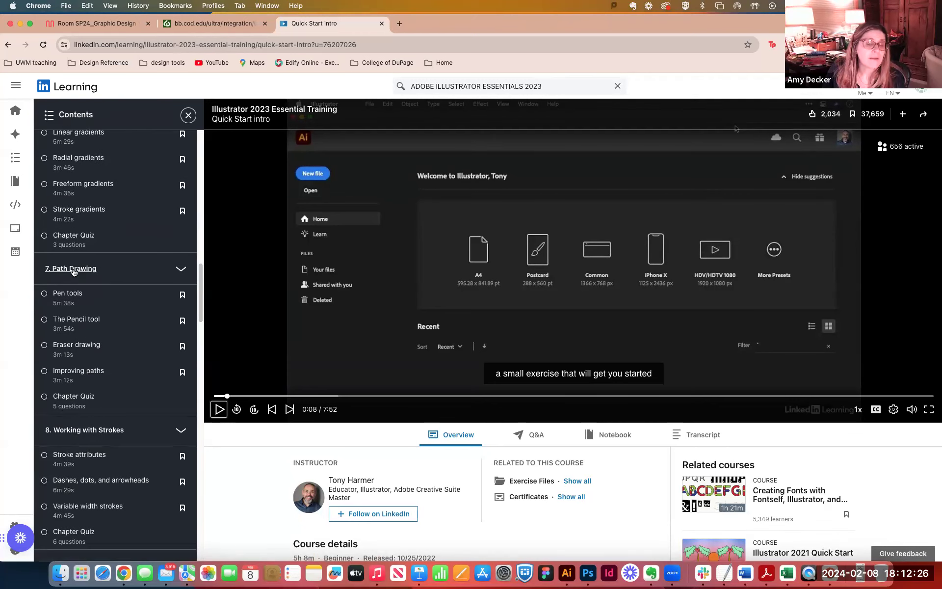
pyautogui.scroll(10, 86, 272)
pyautogui.scroll(2, 88, 274)
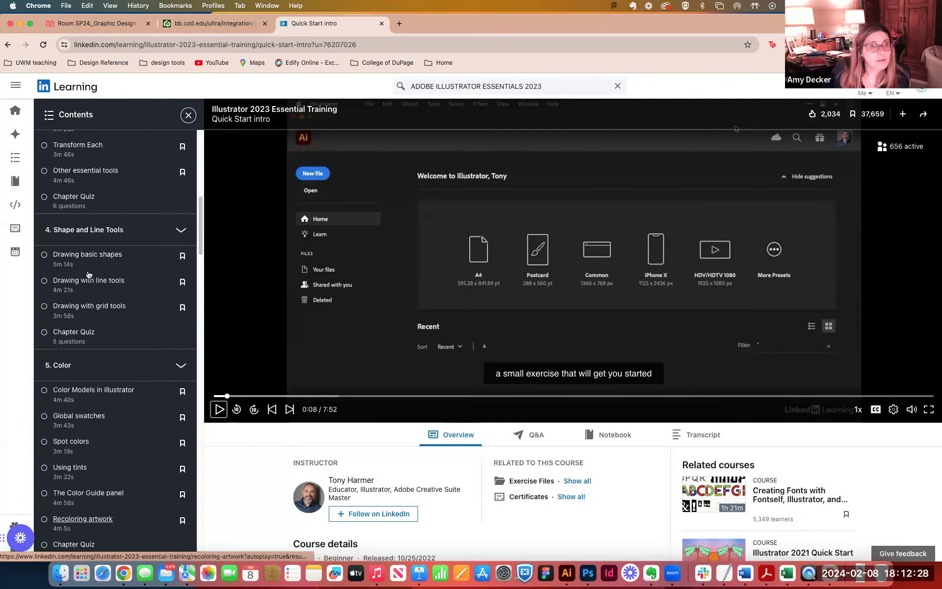
pyautogui.scroll(2, 88, 275)
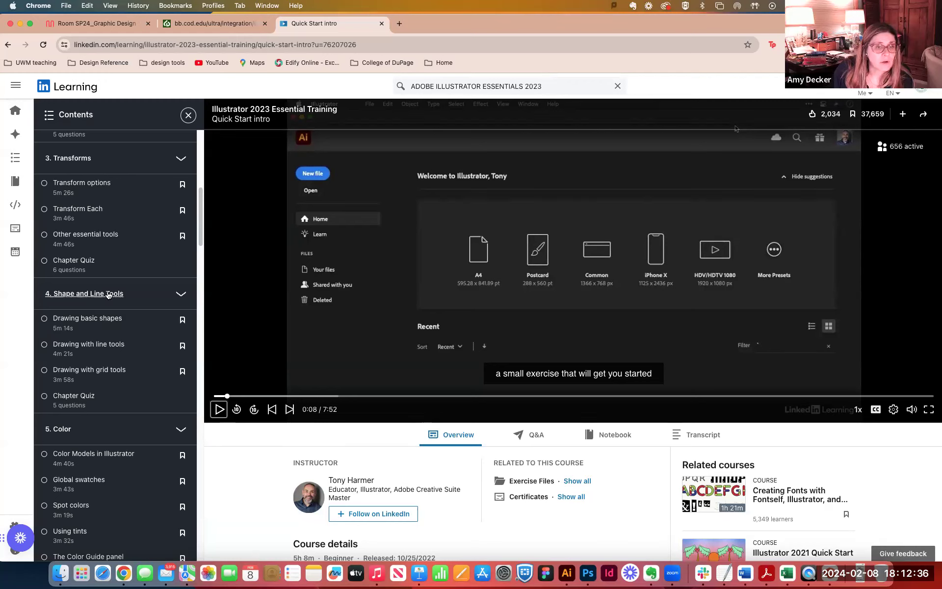
pyautogui.scroll(-5, 109, 294)
pyautogui.scroll(-1, 110, 294)
pyautogui.scroll(-2, 109, 295)
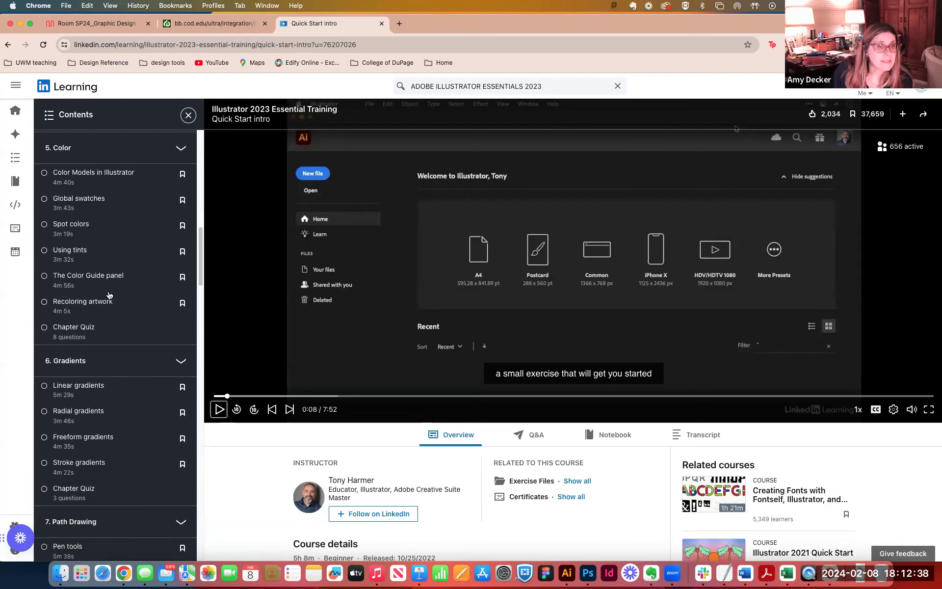
pyautogui.scroll(-1, 108, 295)
pyautogui.scroll(-3, 108, 295)
pyautogui.scroll(-1, 108, 295)
pyautogui.scroll(-1, 109, 295)
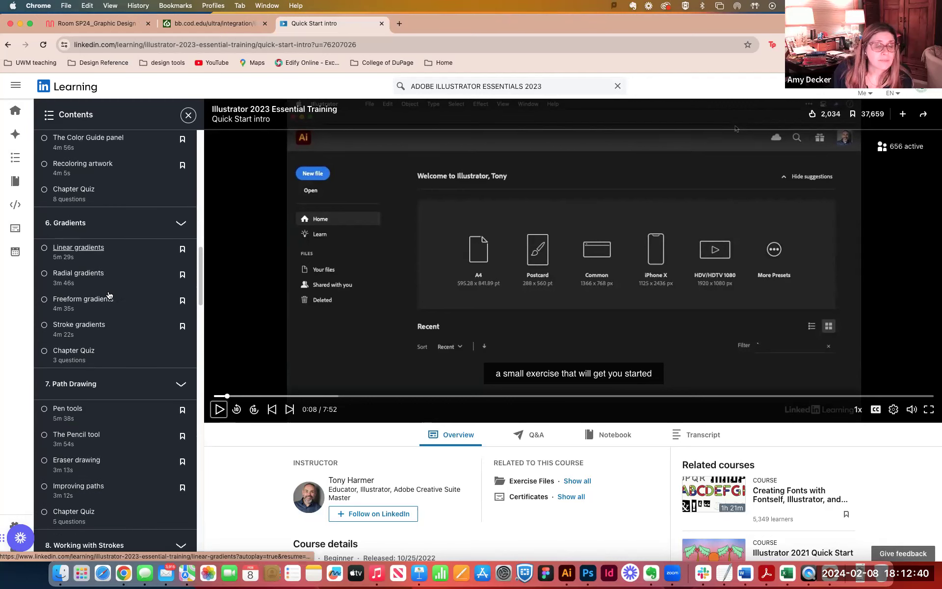
pyautogui.scroll(-1, 109, 295)
pyautogui.scroll(-2, 109, 295)
pyautogui.scroll(-1, 110, 296)
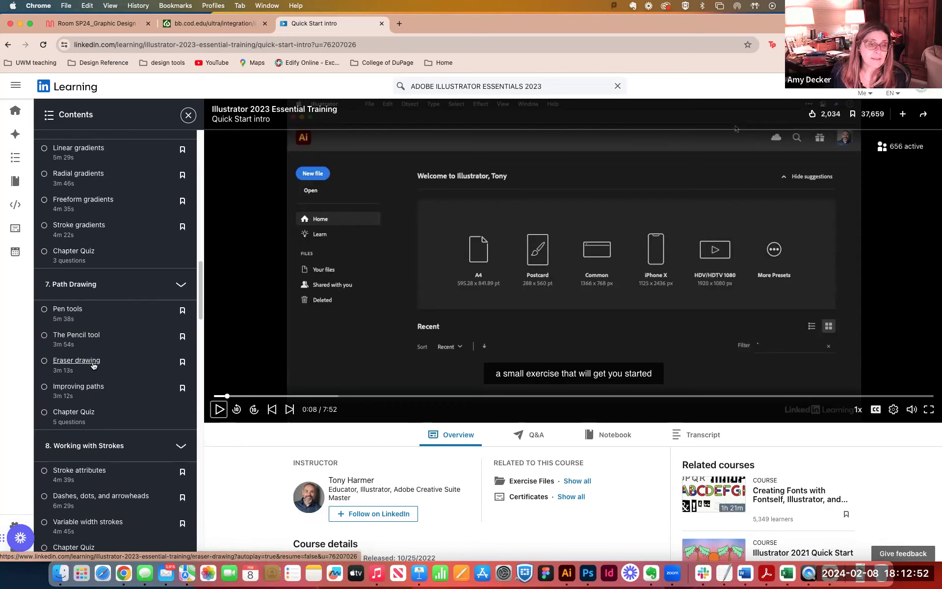
pyautogui.scroll(-3, 93, 365)
pyautogui.scroll(-1, 93, 365)
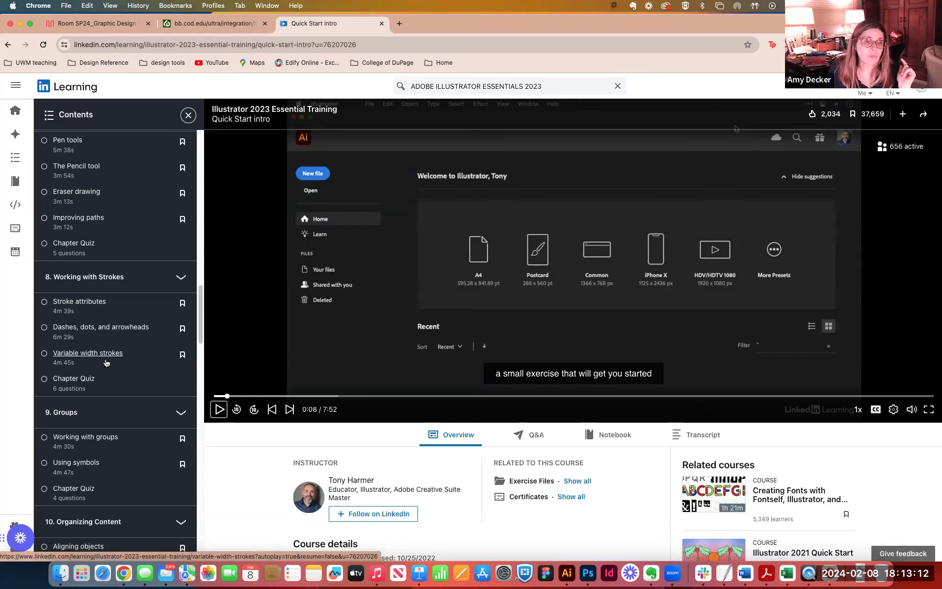
pyautogui.scroll(-1, 106, 363)
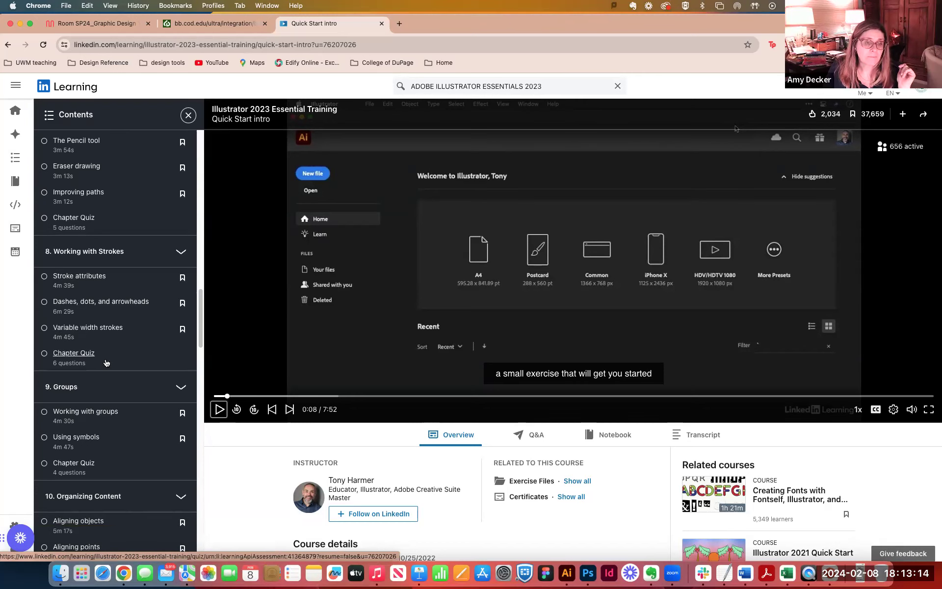
pyautogui.scroll(-1, 105, 362)
pyautogui.scroll(-1, 105, 362)
pyautogui.scroll(-3, 105, 363)
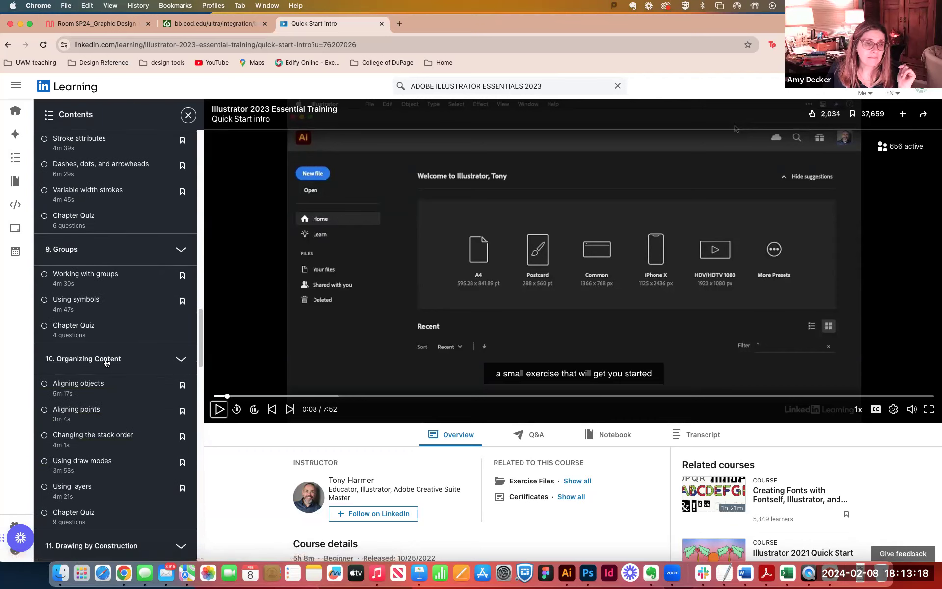
pyautogui.scroll(-5, 105, 362)
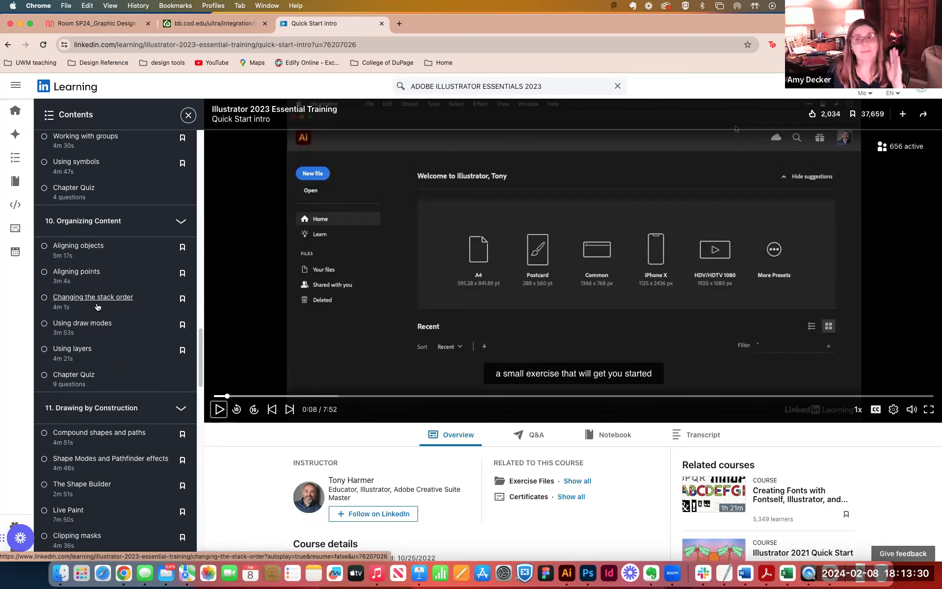
pyautogui.scroll(3, 96, 308)
pyautogui.scroll(3, 97, 309)
pyautogui.scroll(2, 97, 308)
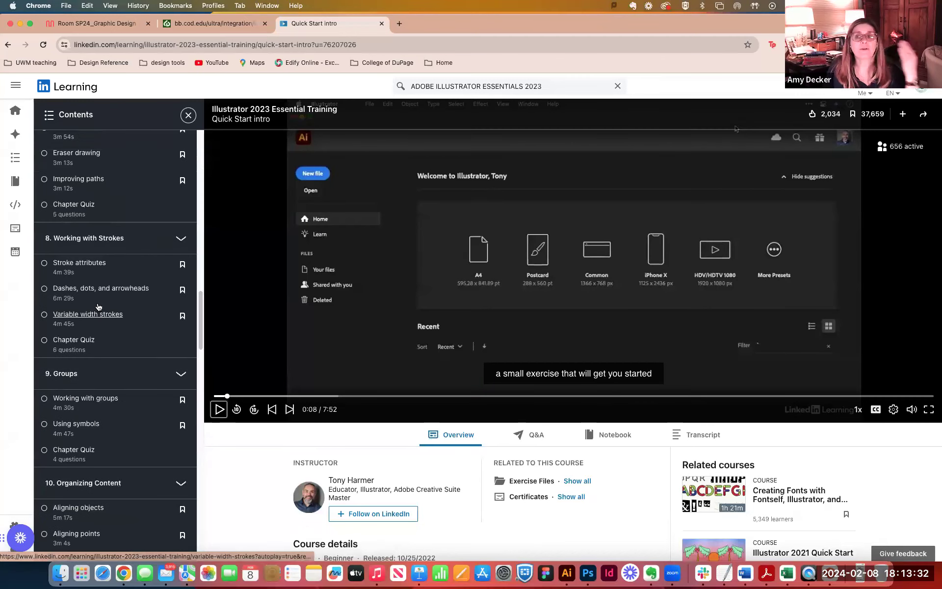
pyautogui.scroll(-5, 97, 307)
pyautogui.scroll(-3, 98, 307)
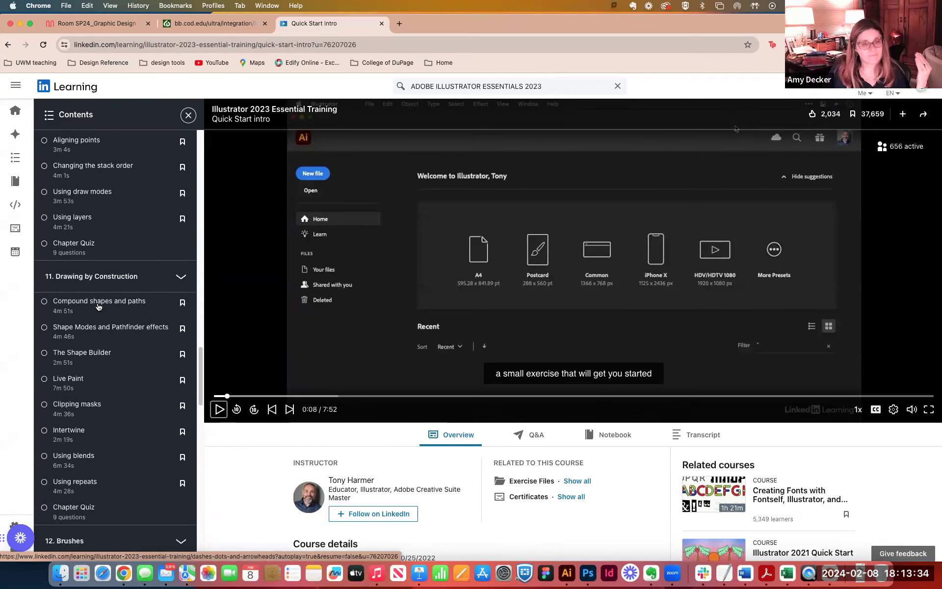
pyautogui.scroll(-2, 98, 305)
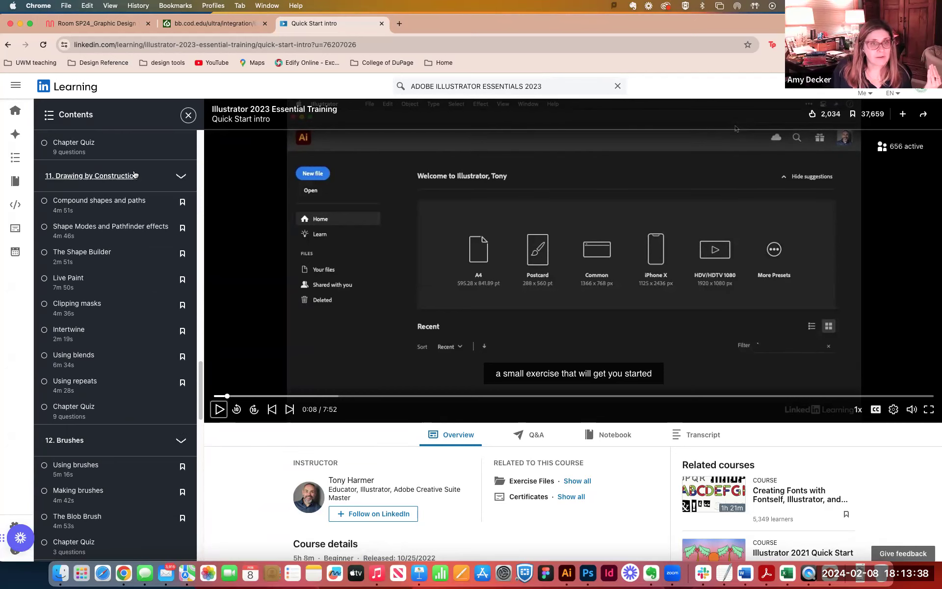
pyautogui.scroll(-2, 104, 409)
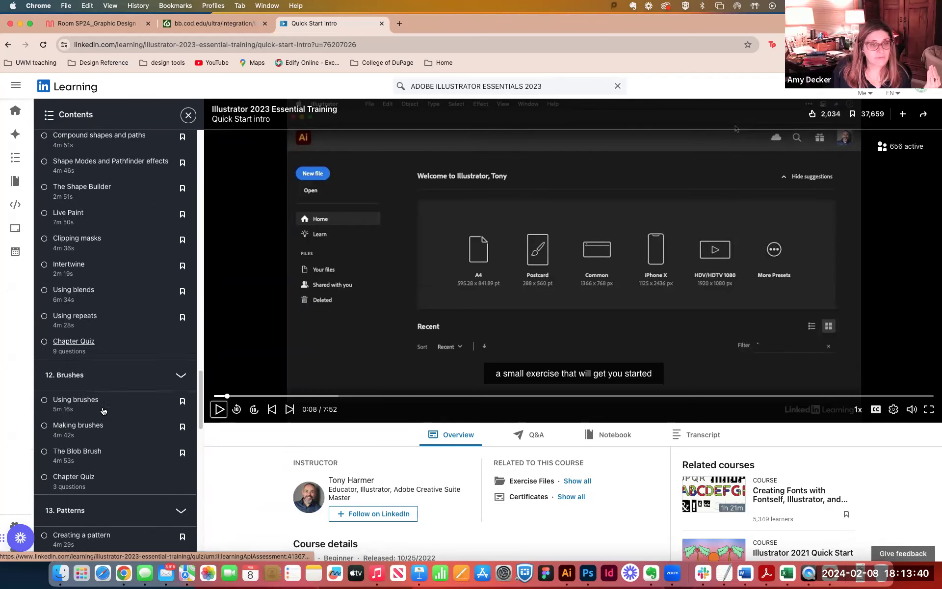
pyautogui.scroll(-1, 103, 410)
pyautogui.scroll(-4, 103, 412)
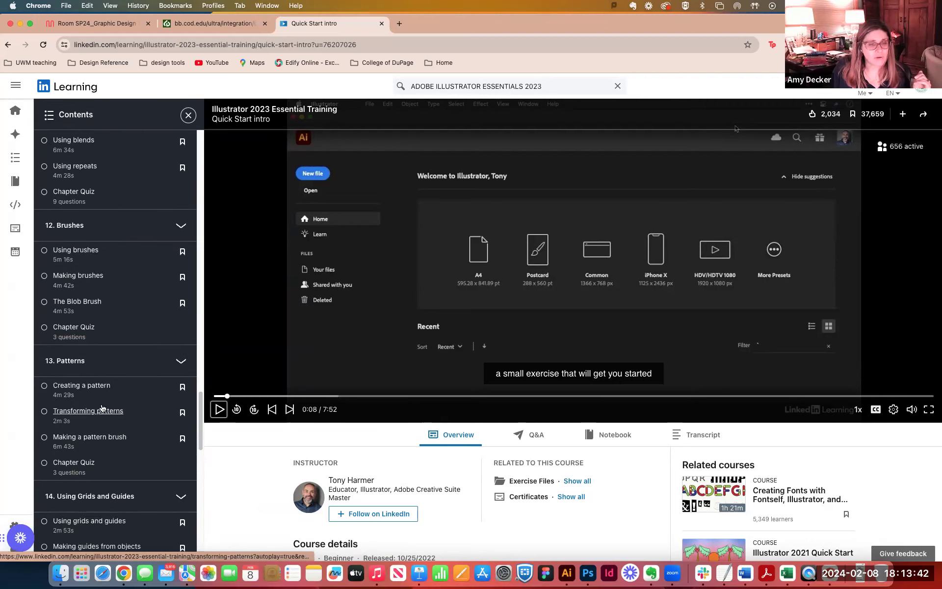
pyautogui.scroll(-1, 101, 409)
pyautogui.scroll(-1, 102, 408)
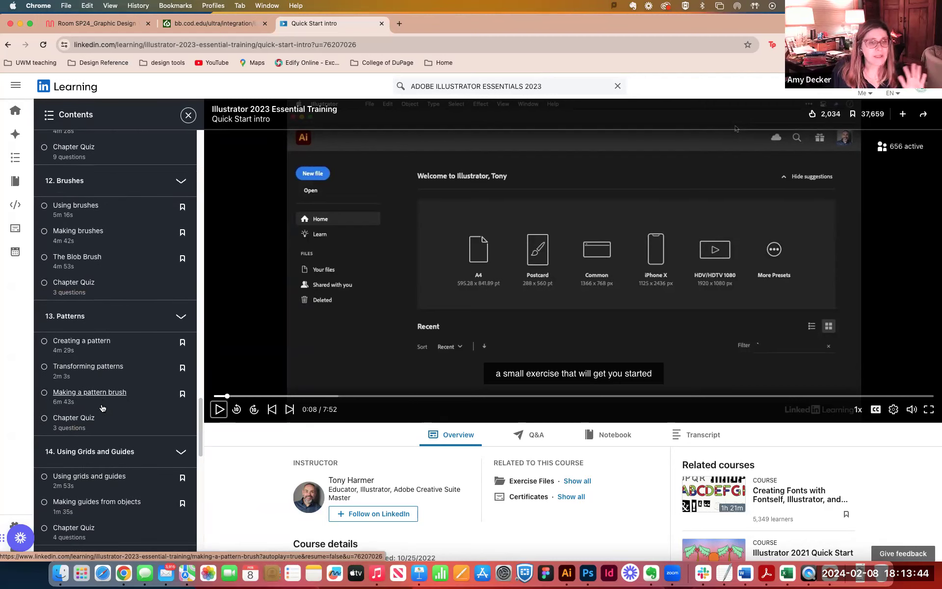
pyautogui.scroll(1, 101, 409)
pyautogui.scroll(3, 102, 409)
pyautogui.scroll(4, 103, 408)
pyautogui.scroll(5, 104, 409)
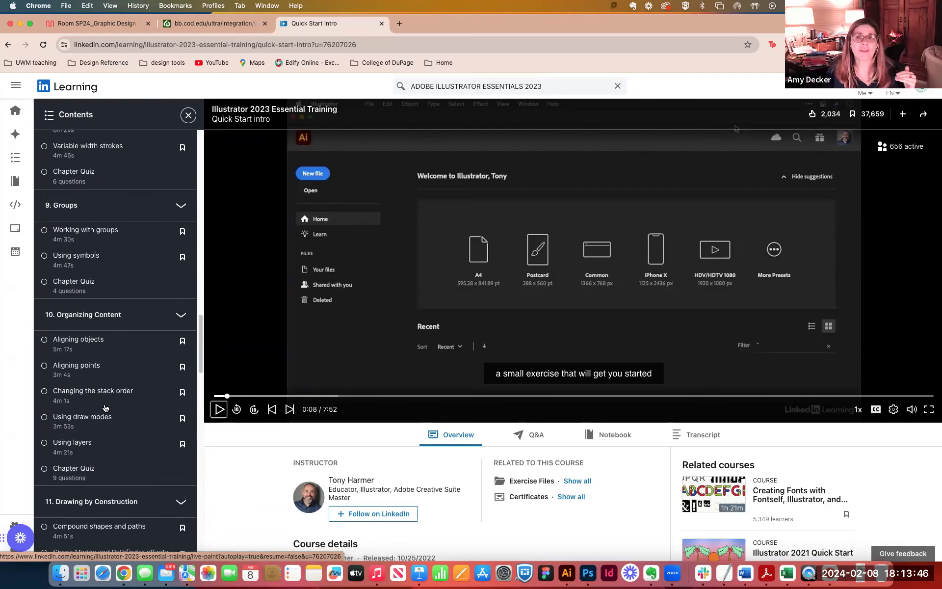
pyautogui.scroll(5, 103, 408)
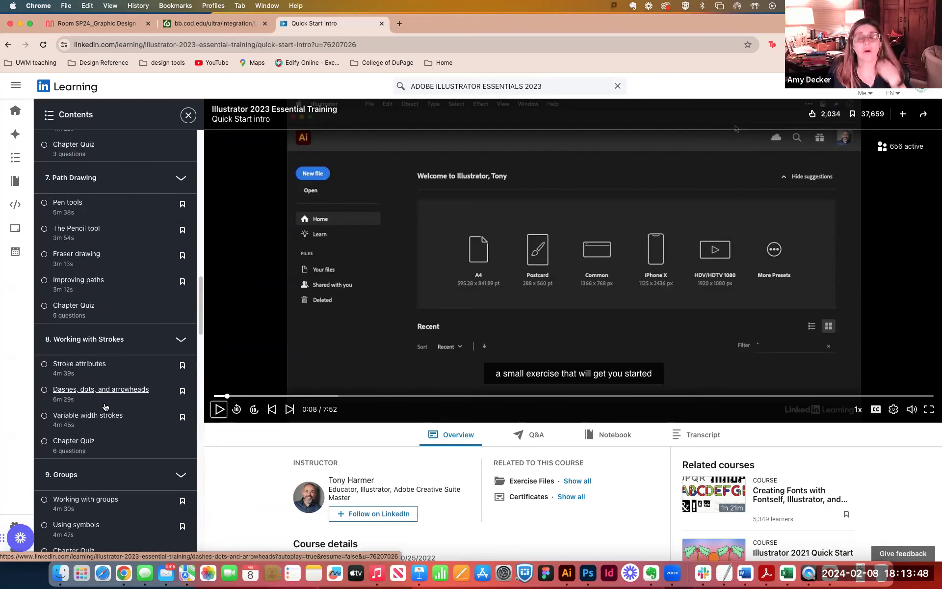
pyautogui.scroll(2, 105, 406)
pyautogui.scroll(5, 106, 406)
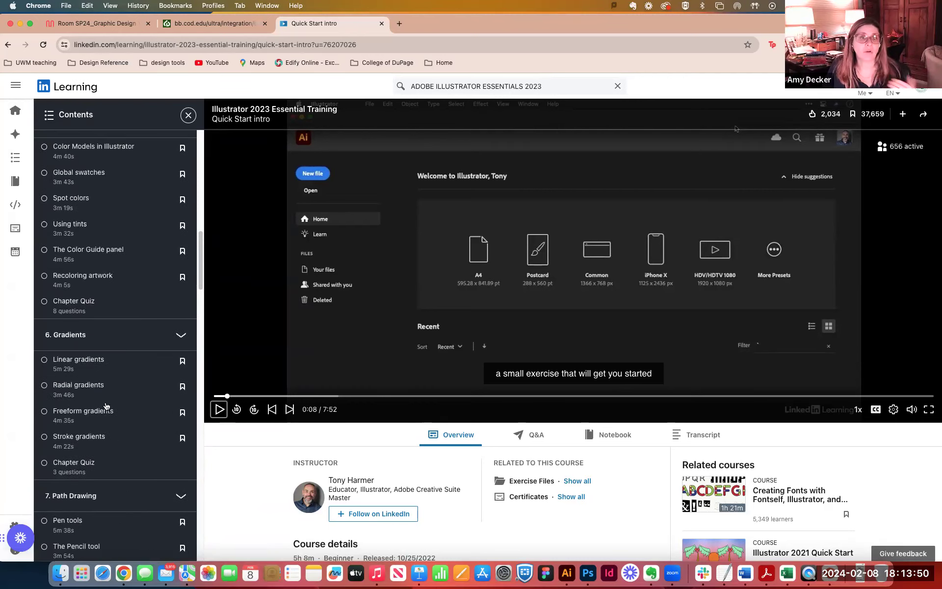
pyautogui.scroll(3, 105, 405)
pyautogui.scroll(5, 105, 406)
pyautogui.scroll(2, 105, 406)
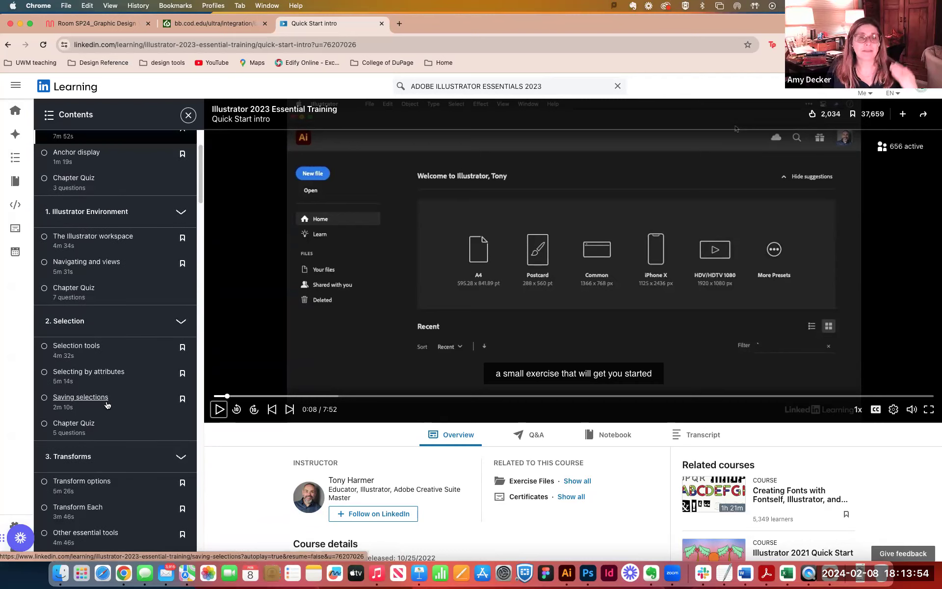
pyautogui.scroll(-2, 106, 405)
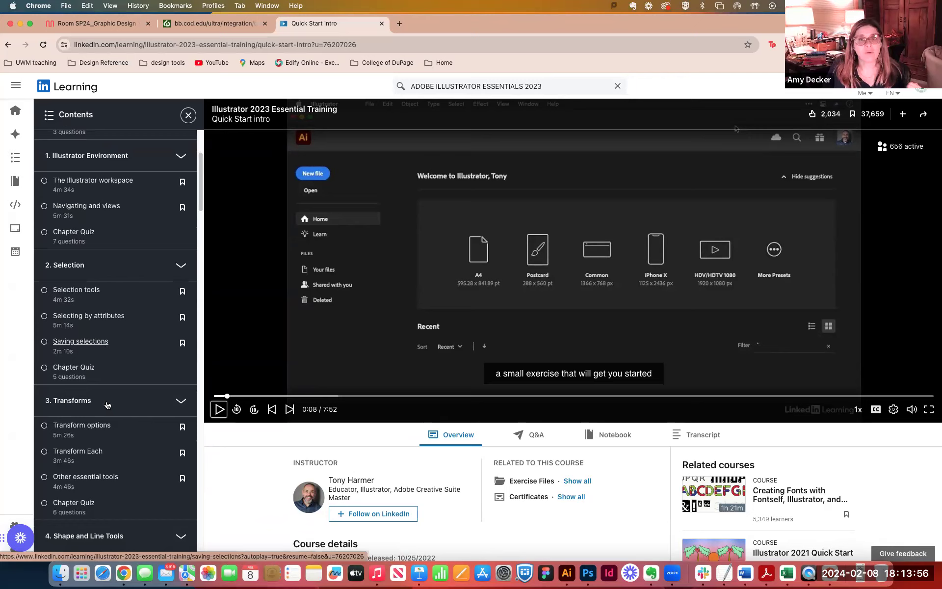
pyautogui.scroll(-1, 105, 405)
pyautogui.scroll(-1, 105, 405)
pyautogui.scroll(-2, 105, 405)
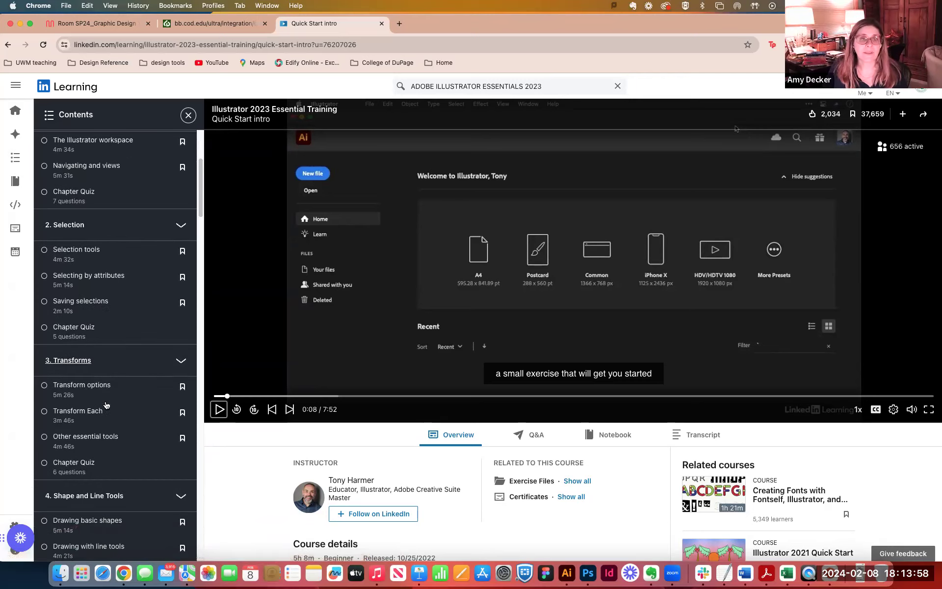
pyautogui.scroll(-1, 105, 403)
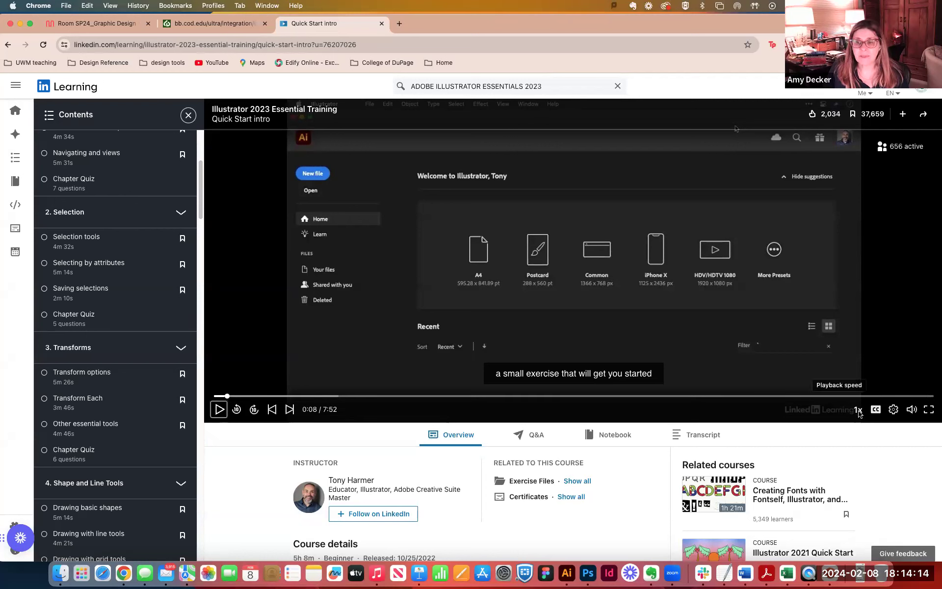
pyautogui.click(859, 413)
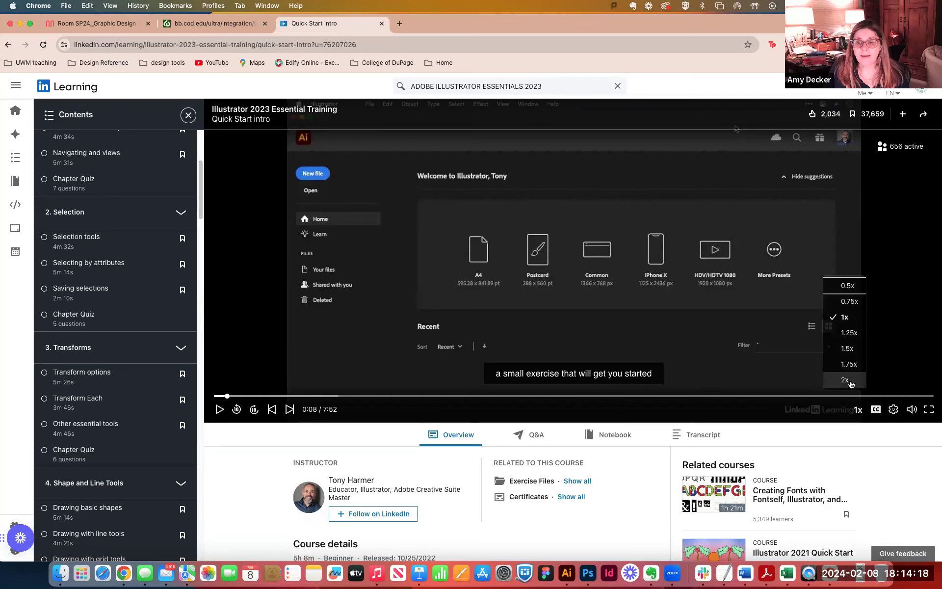
pyautogui.scroll(-2, 850, 384)
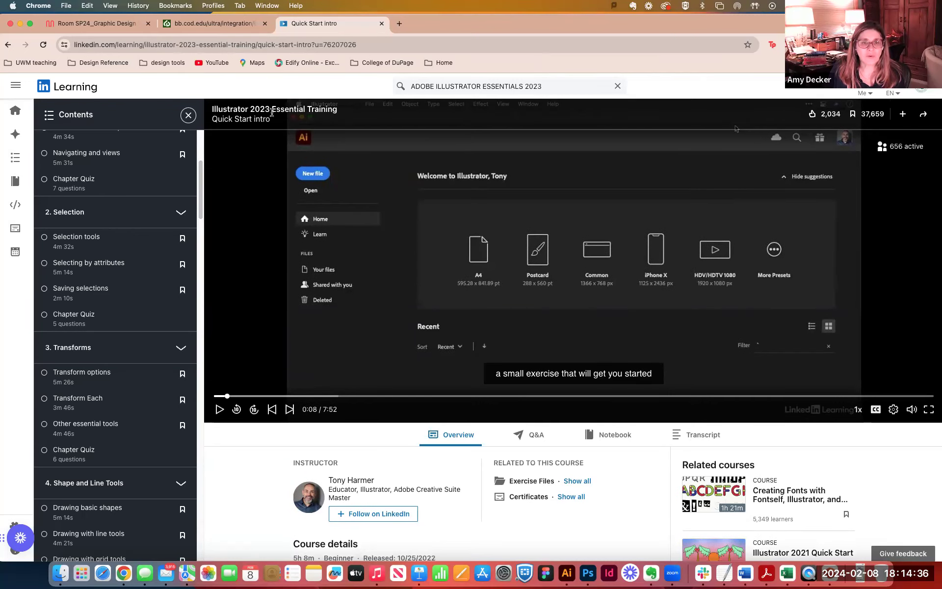
# Select the 'Illustrator 2023 Essential Training' title text above the video.
pyautogui.moveTo(341, 111); pyautogui.dragTo(224, 109)
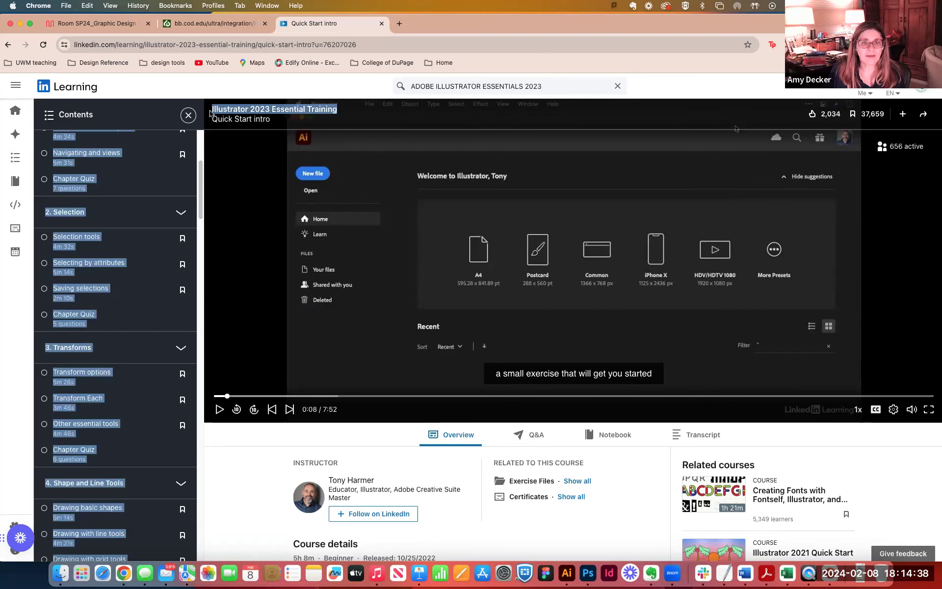